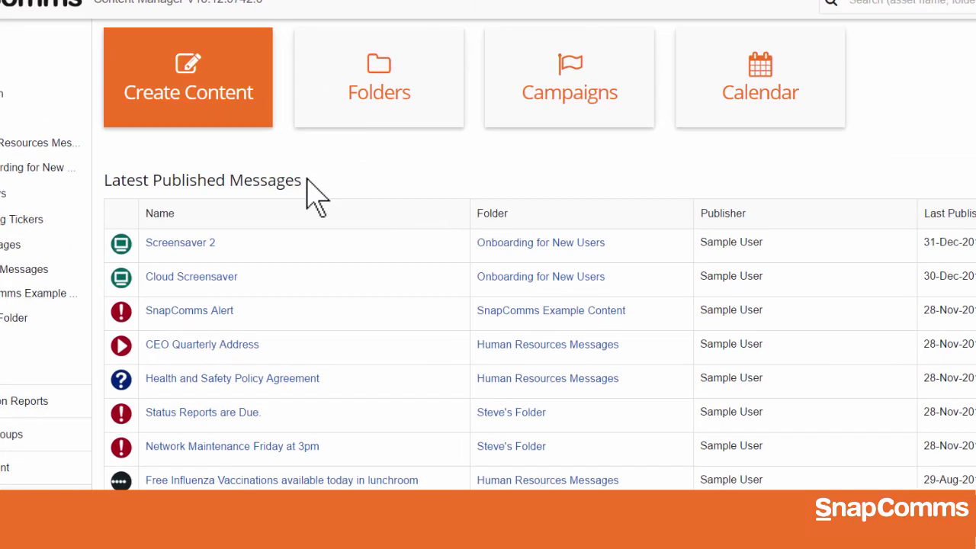
Start new Screensaver content in the IT Messages folder
left_click(141, 103)
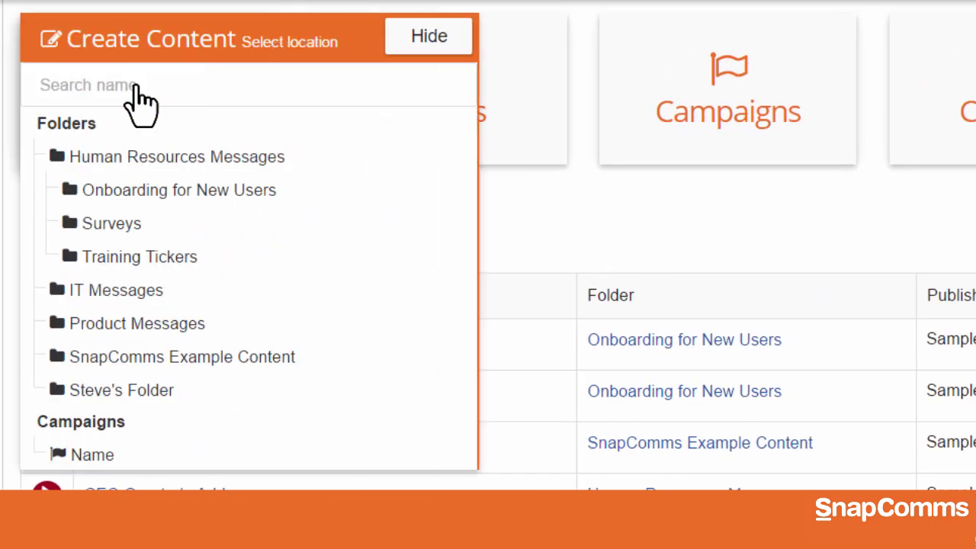
left_click(124, 294)
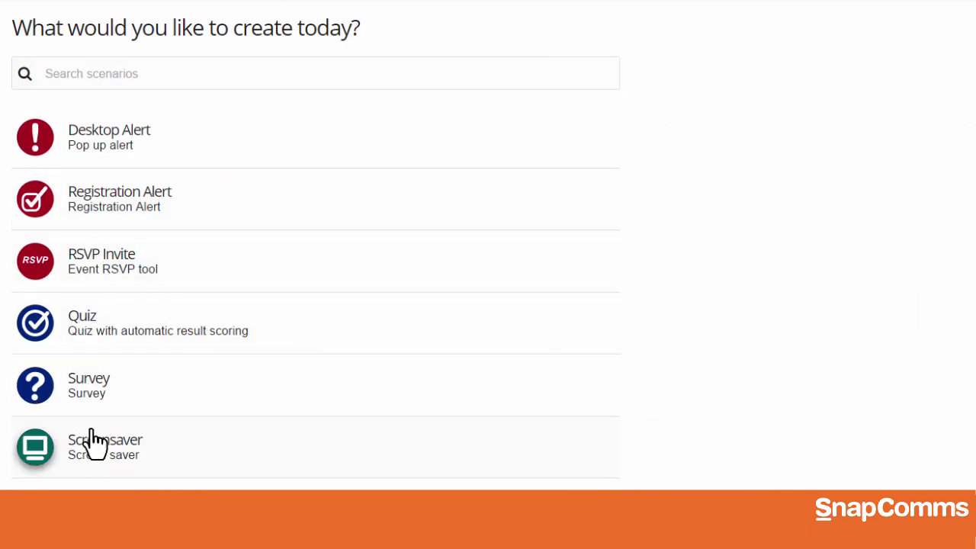
left_click(93, 456)
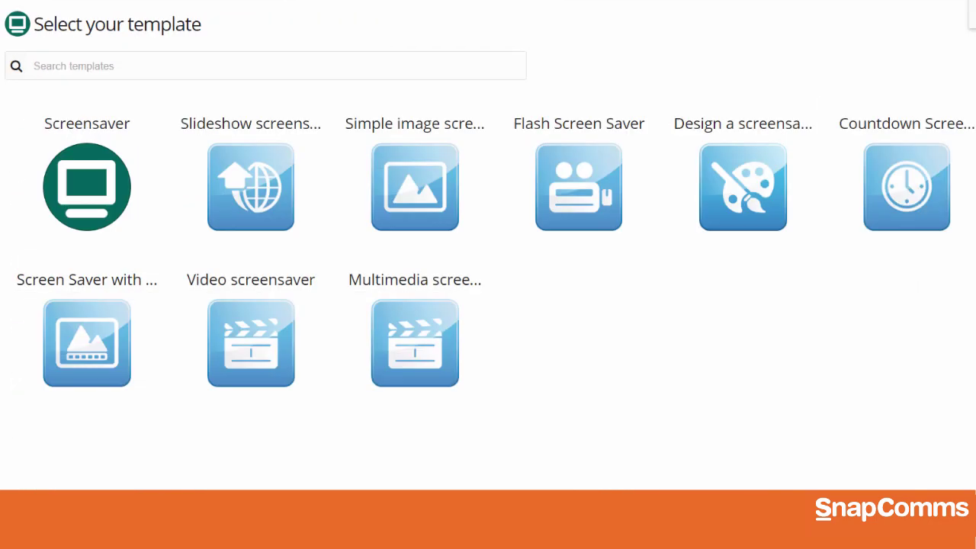
Create a screensaver named 'Sample Screensaver' from the basic Screensaver template
left_click(100, 207)
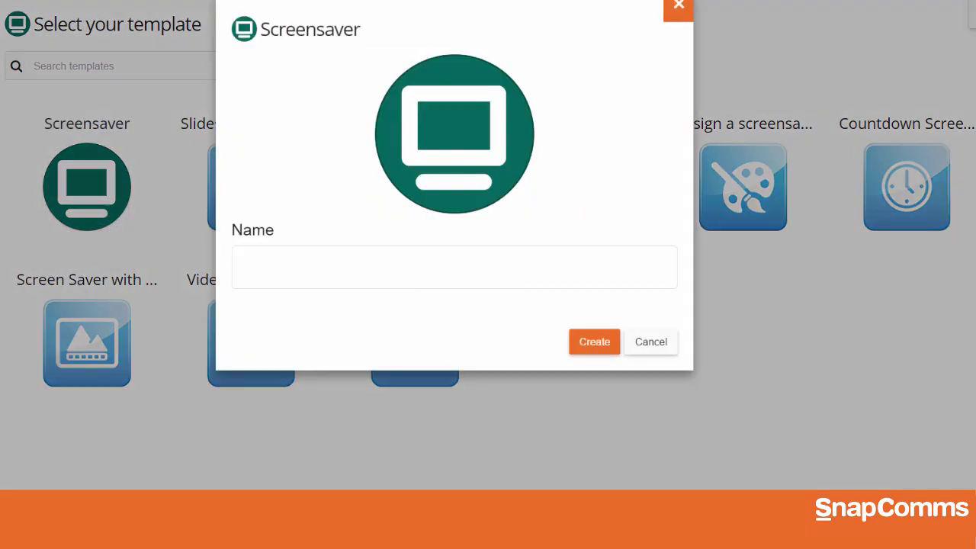
type("Sample Screensaver")
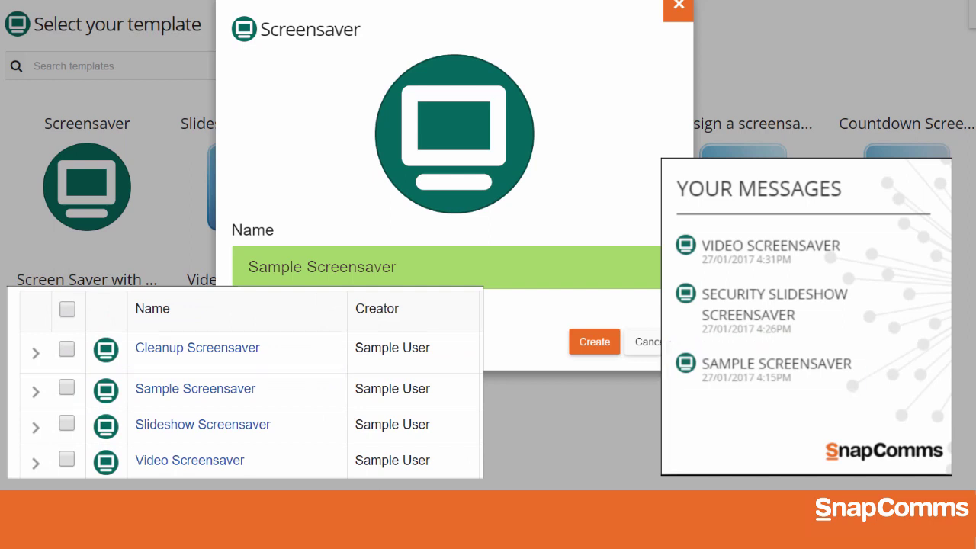
left_click(596, 345)
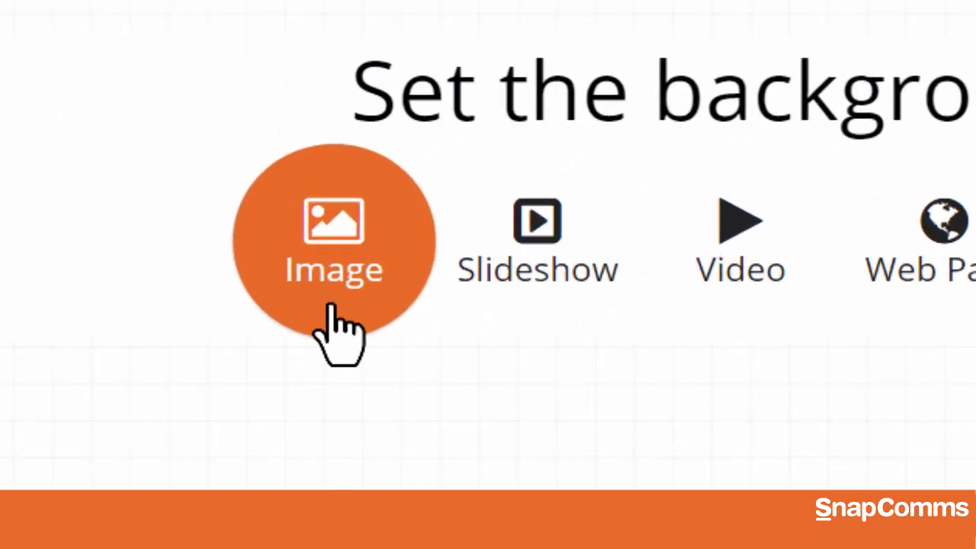
Set the Hospital SS.png image as the screensaver background
left_click(321, 303)
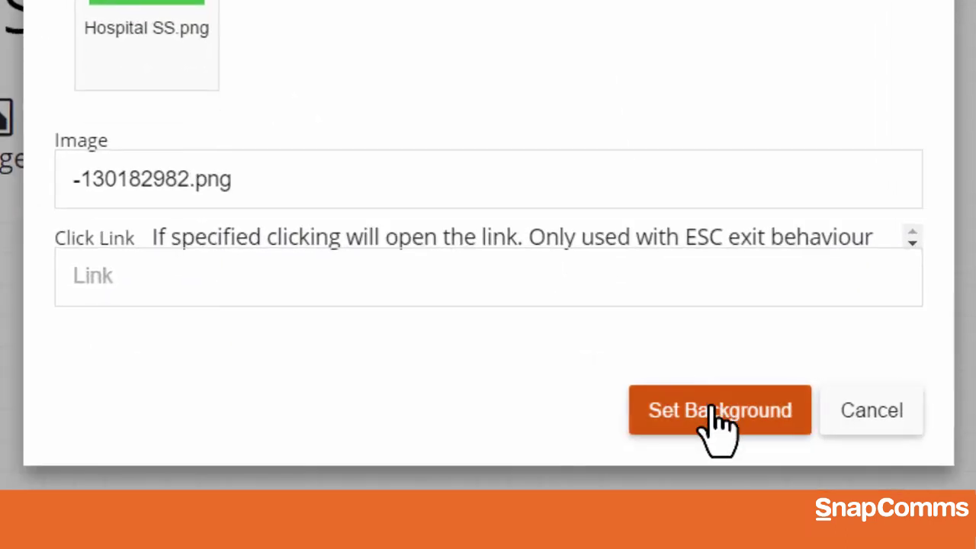
left_click(716, 410)
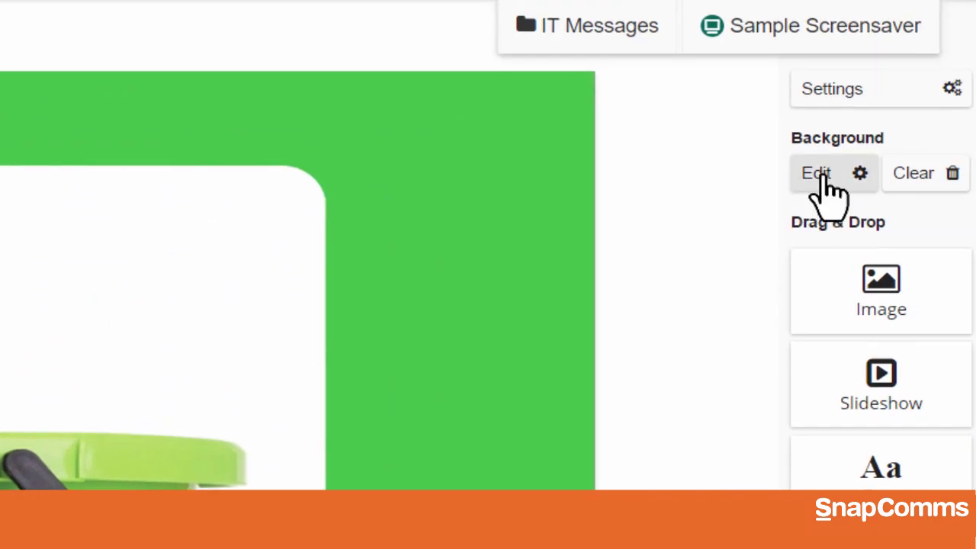
left_click(884, 150)
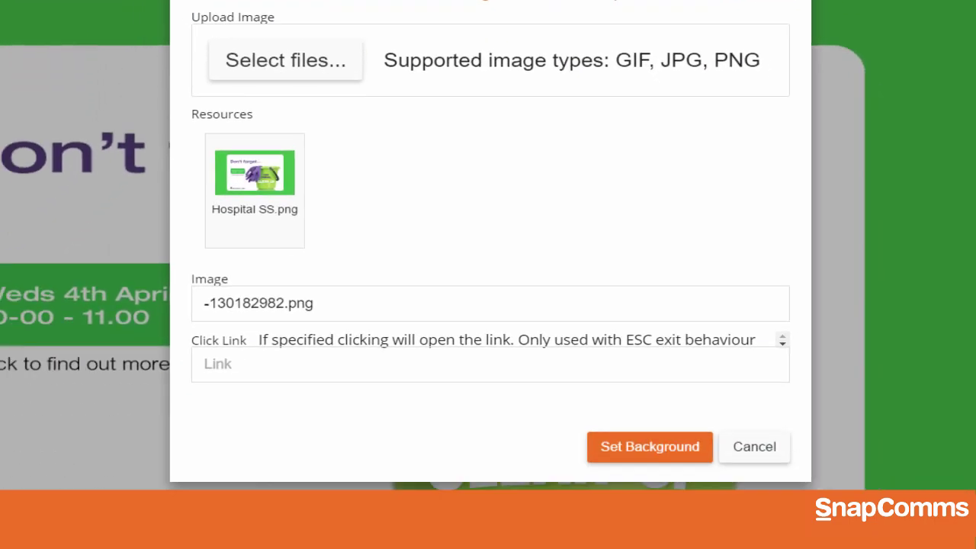
type("http://www.snapcomms.com")
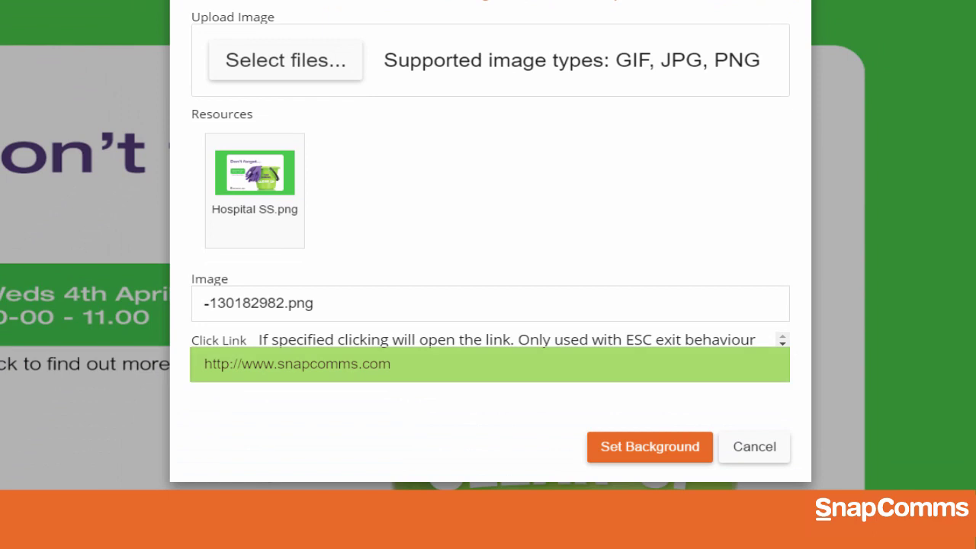
left_click(615, 450)
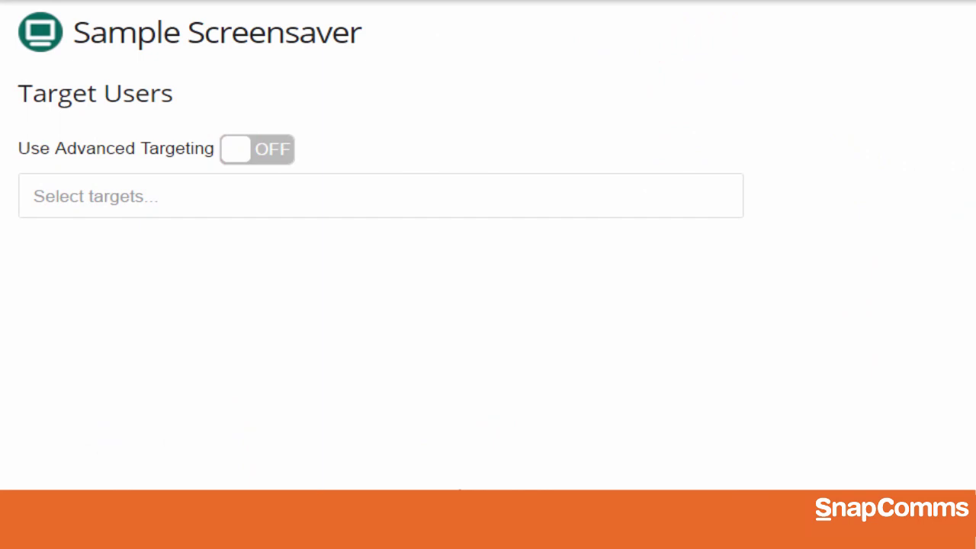
Search targets for 'sa' and pick the Sales group
left_click(495, 208)
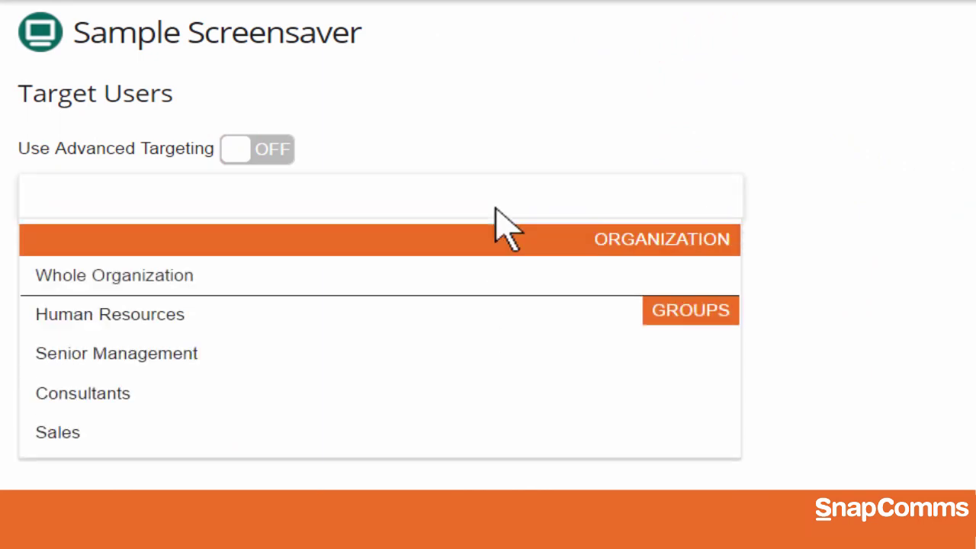
type("s")
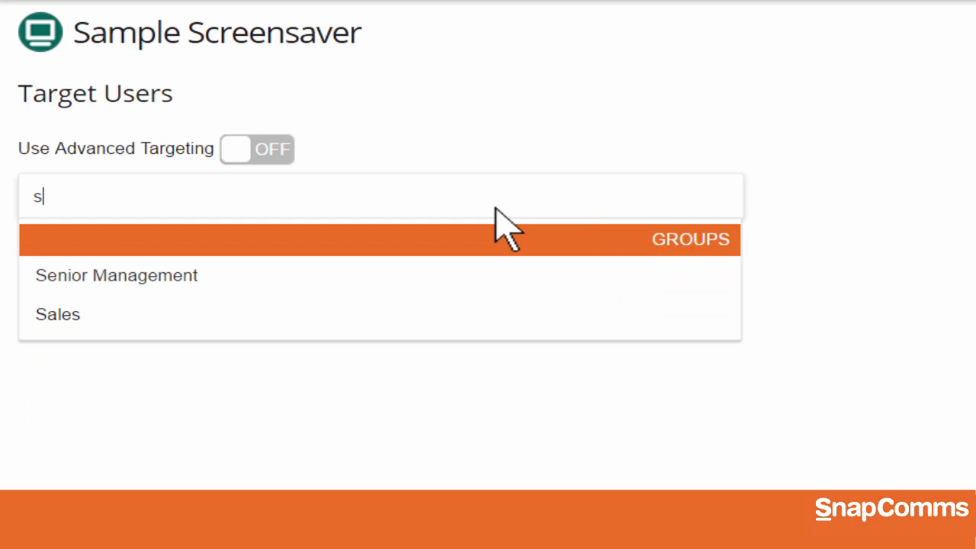
type("a")
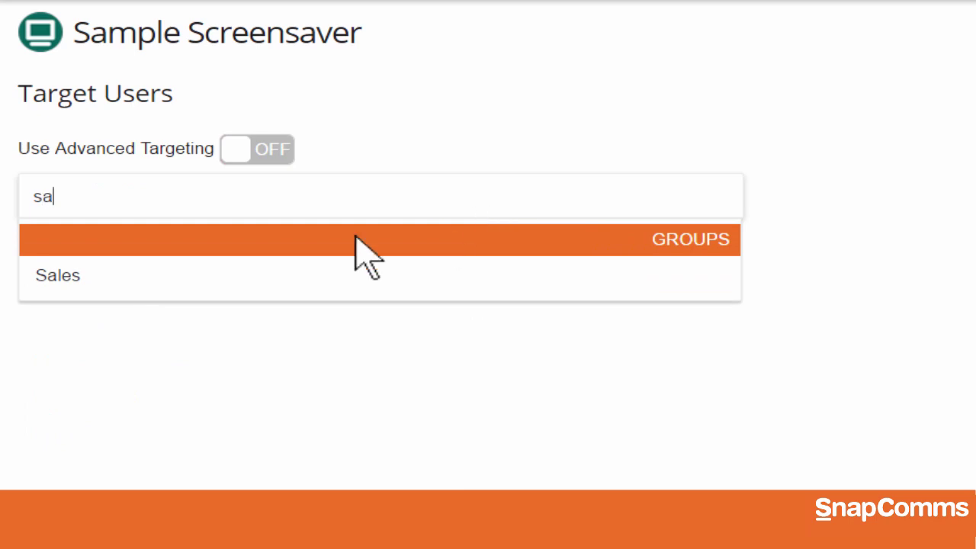
left_click(66, 283)
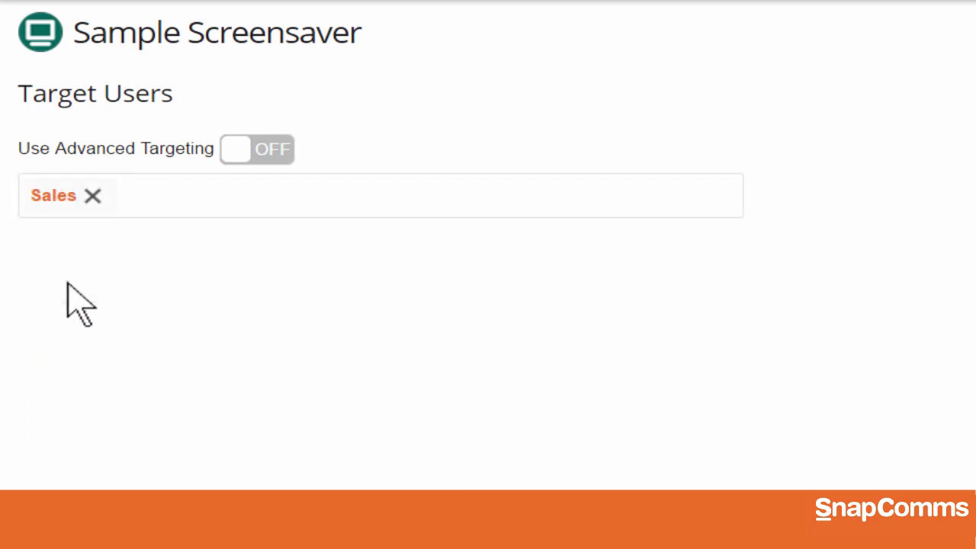
Turn on advanced targeting set to Users only, ticking three users
left_click(249, 151)
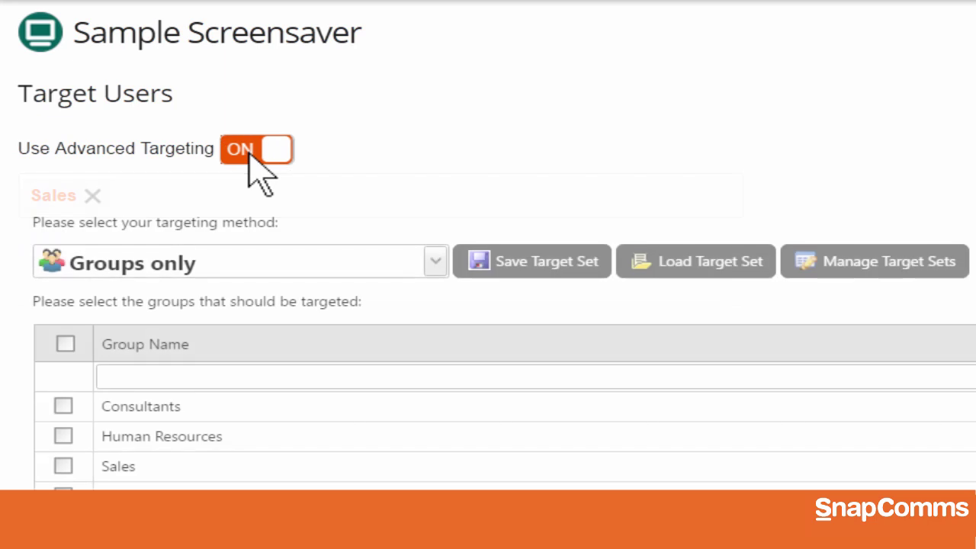
left_click(204, 160)
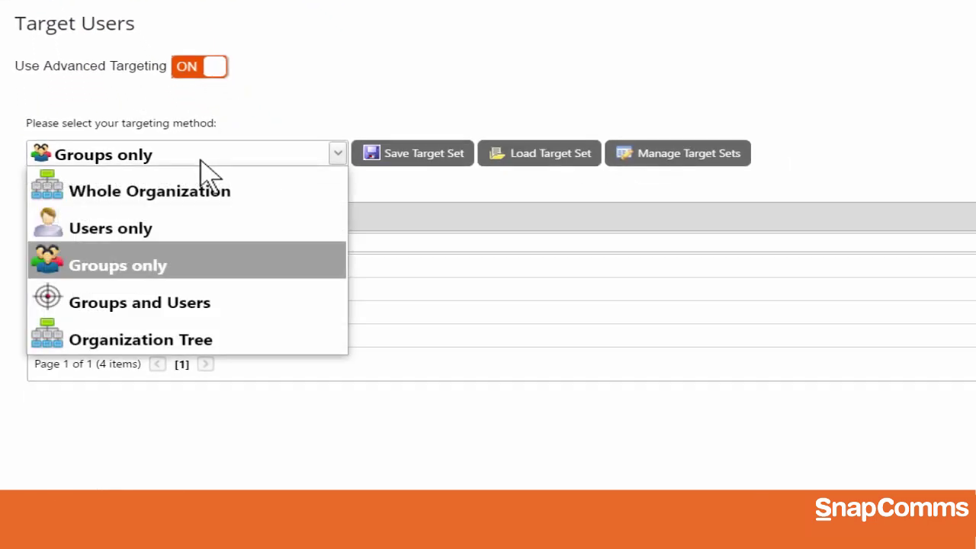
left_click(203, 226)
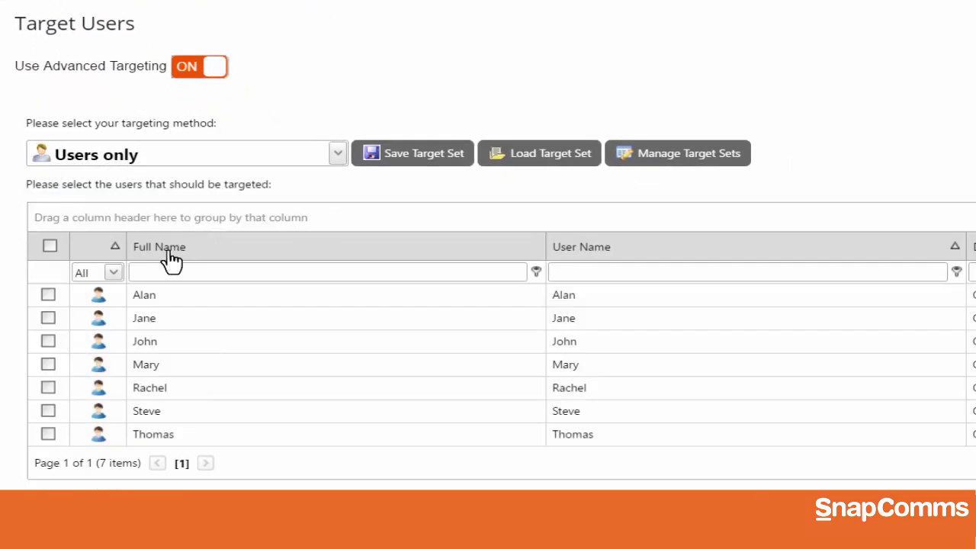
left_click(47, 295)
left_click(48, 343)
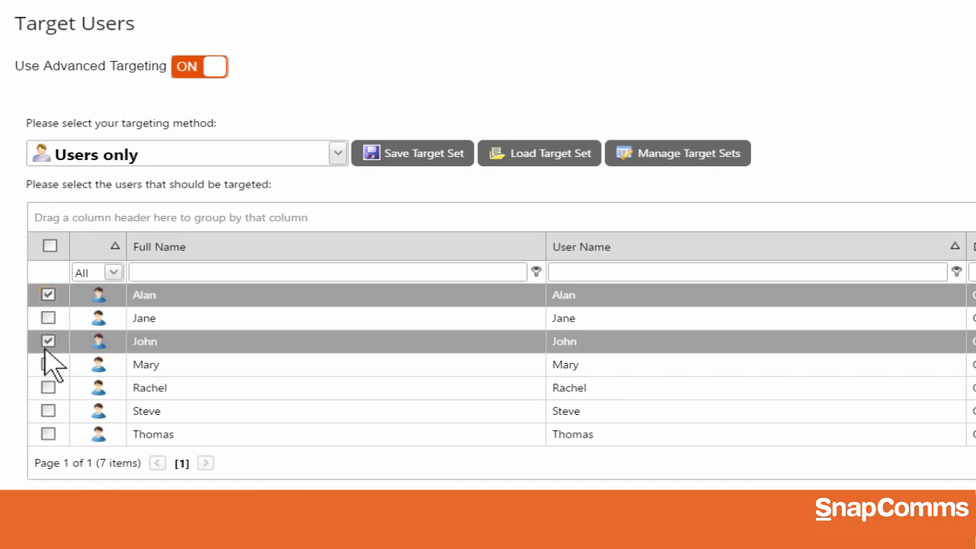
left_click(48, 412)
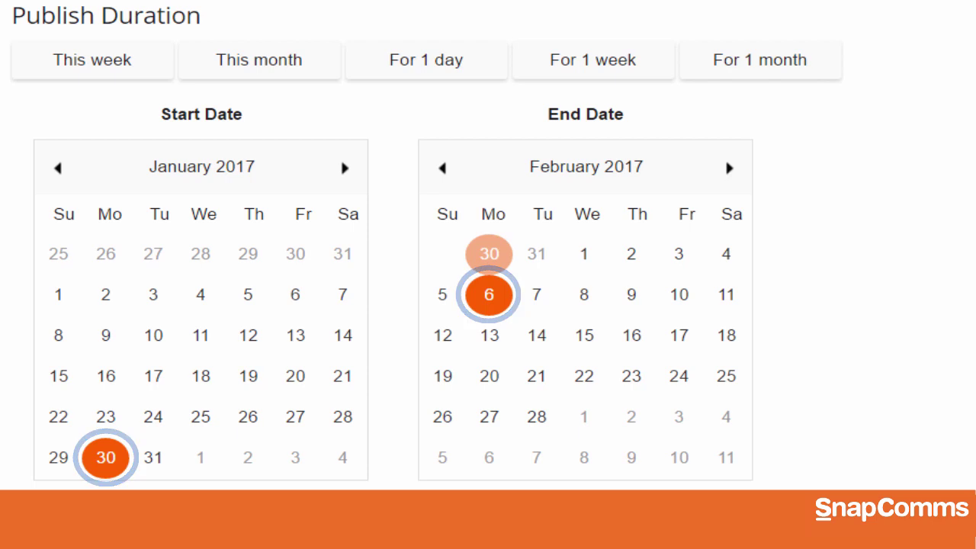
Schedule 1 to 3 February 2017 with times local to the client
left_click(201, 457)
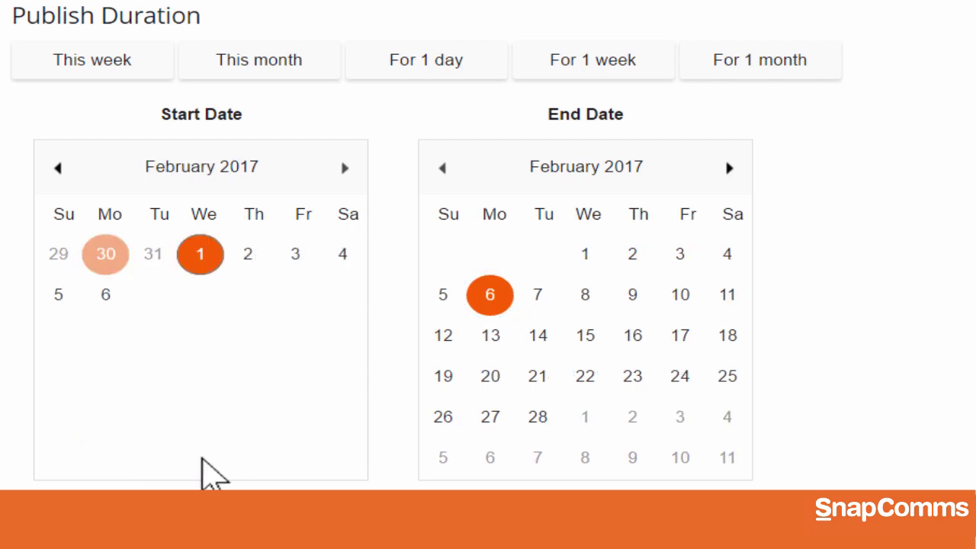
left_click(680, 254)
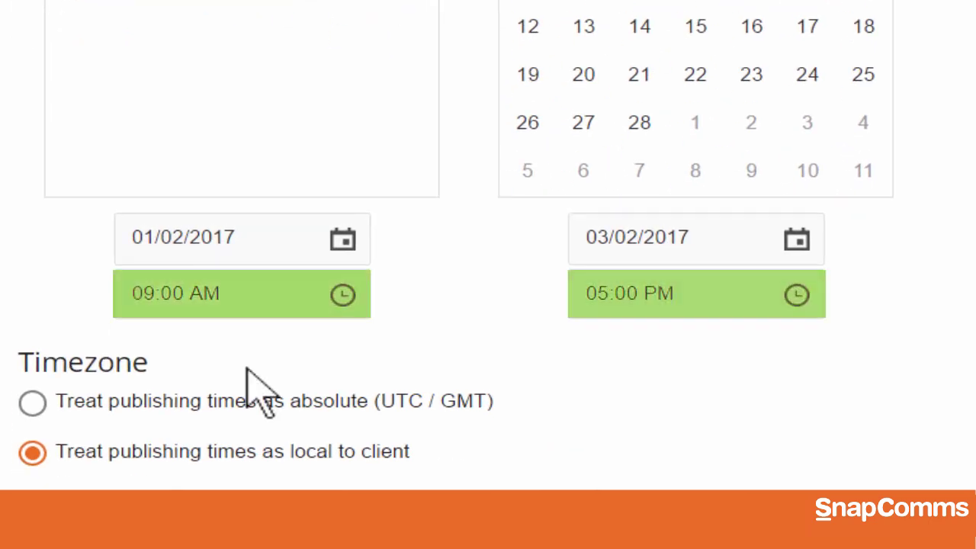
left_click(31, 404)
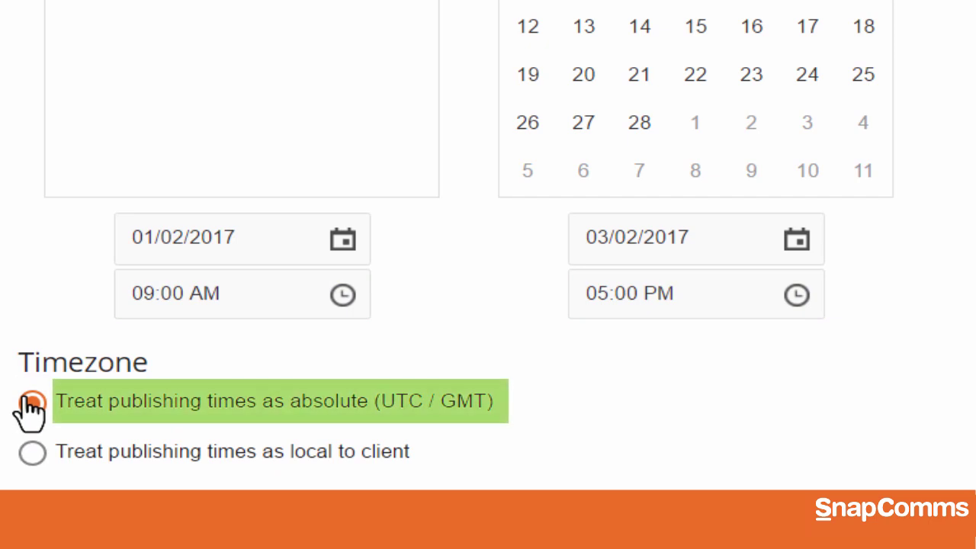
left_click(30, 453)
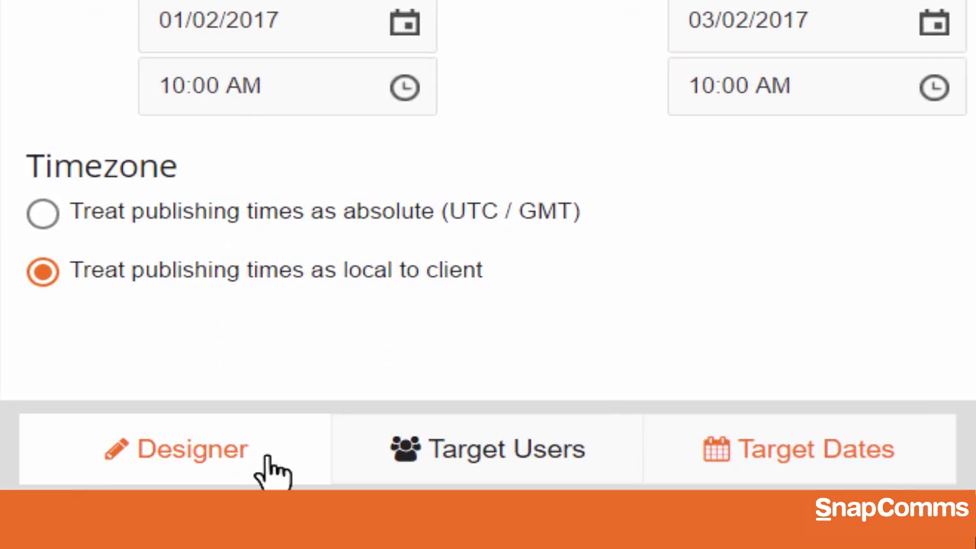
In the Screensaver settings, keep Stretch and fill screen fit and ESC Key exit
left_click(274, 472)
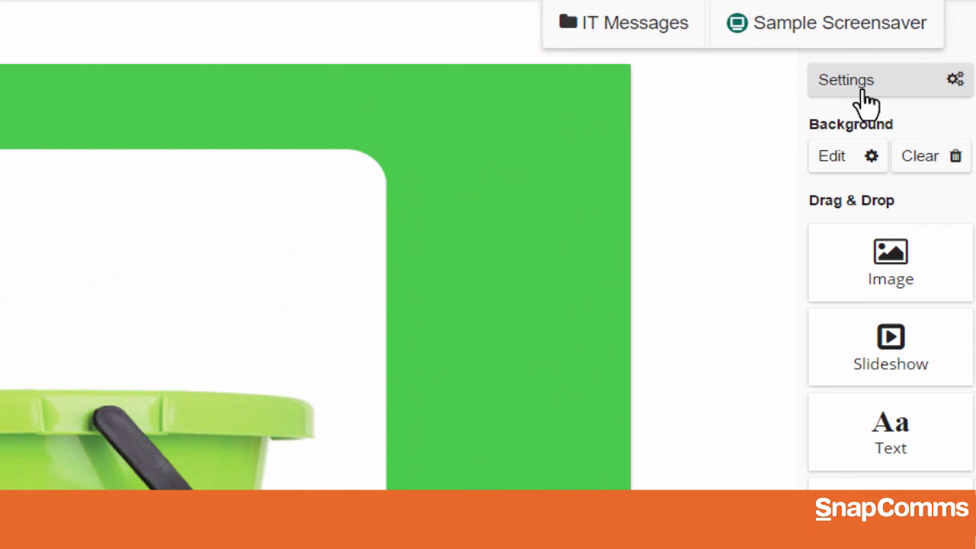
left_click(868, 103)
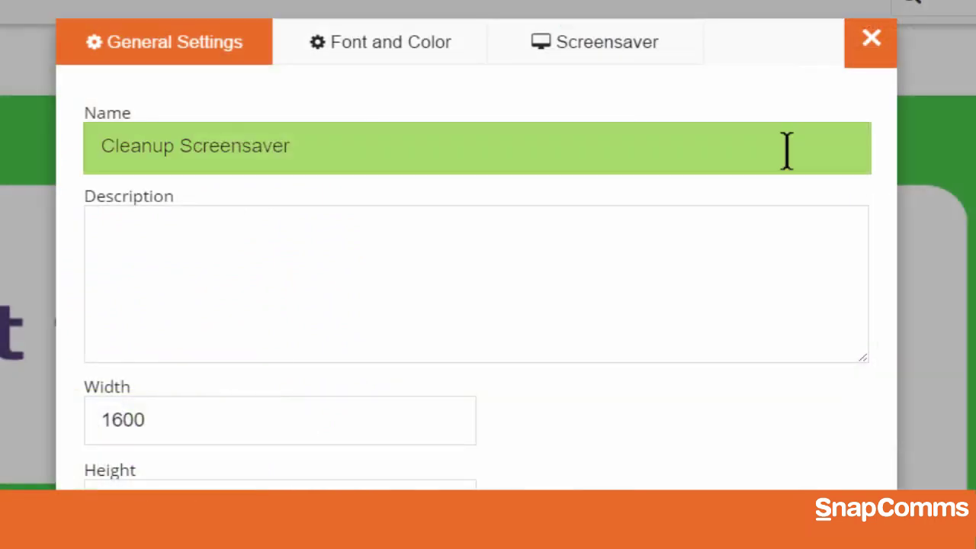
left_click(614, 53)
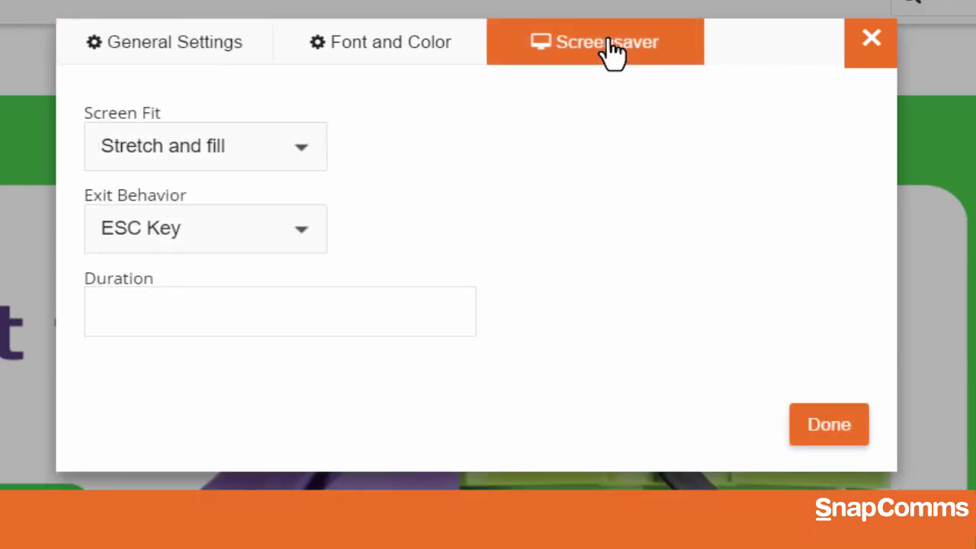
left_click(307, 166)
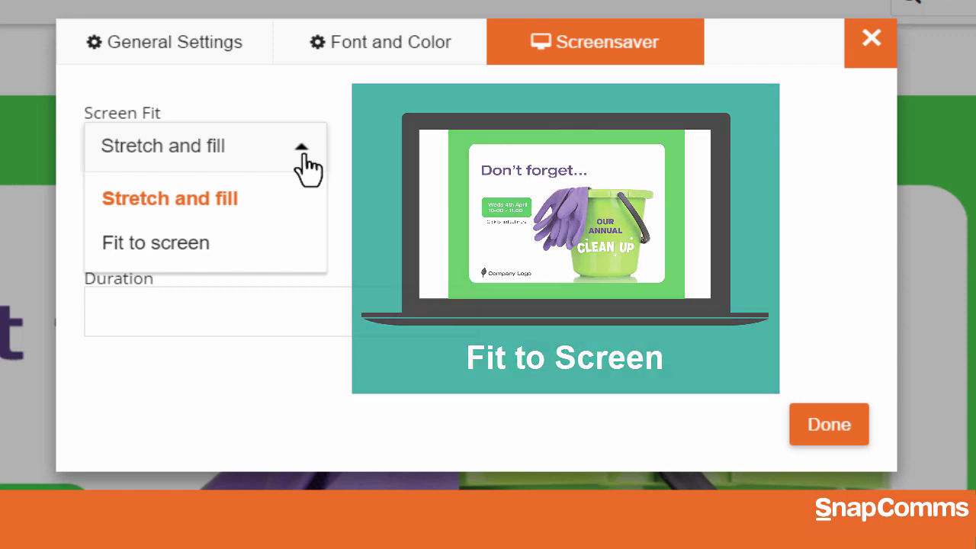
left_click(304, 164)
left_click(297, 239)
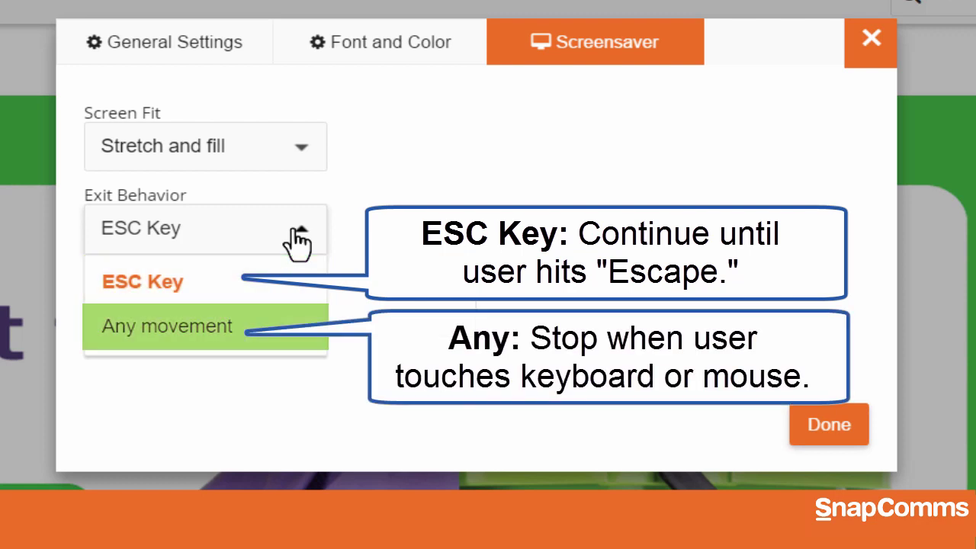
left_click(144, 282)
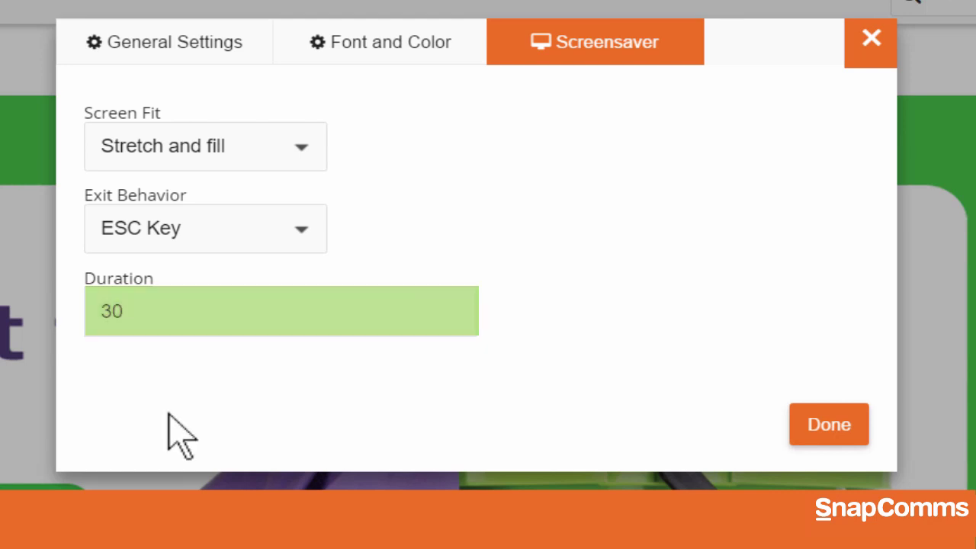
Save the settings and publish the image screensaver
left_click(837, 438)
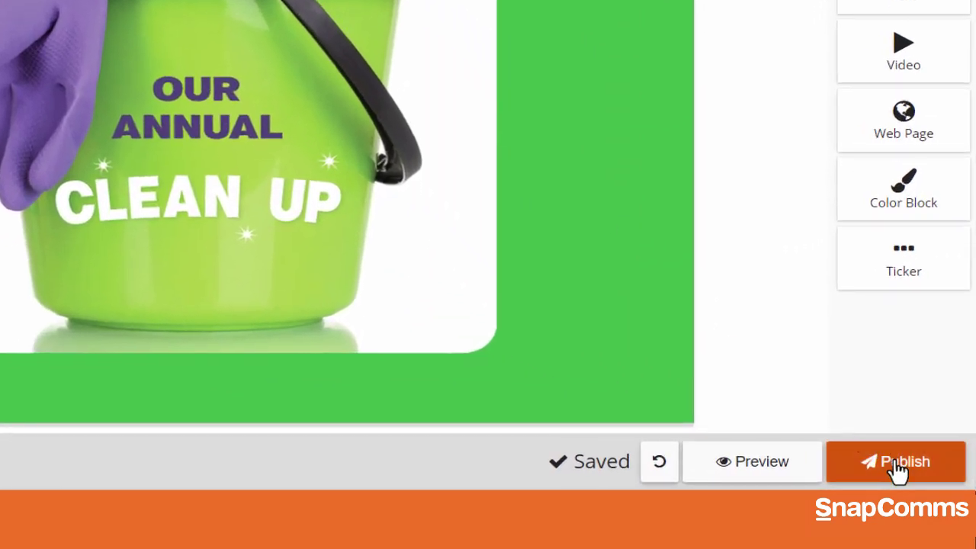
left_click(900, 465)
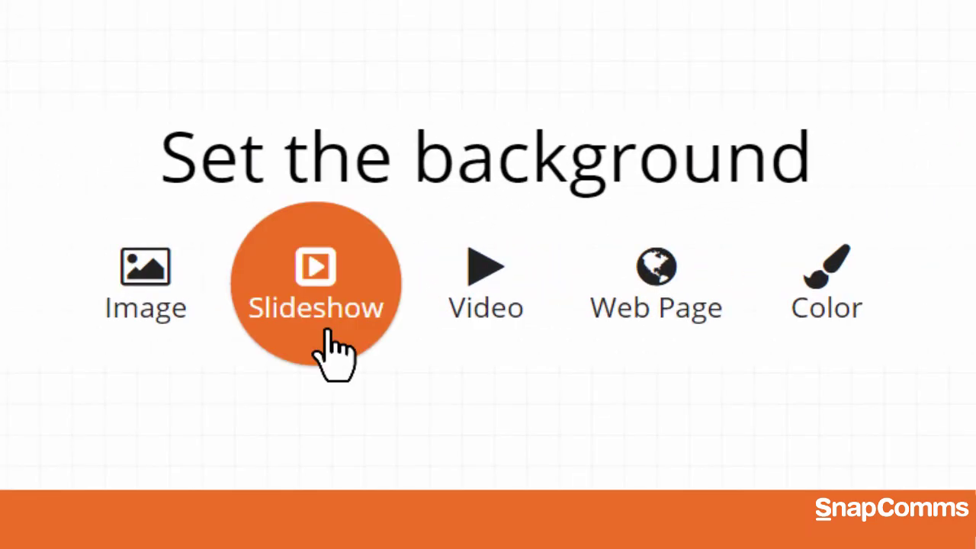
Use a slideshow background, add the CyberSecurity image, and put the Security puzzle image first
left_click(334, 350)
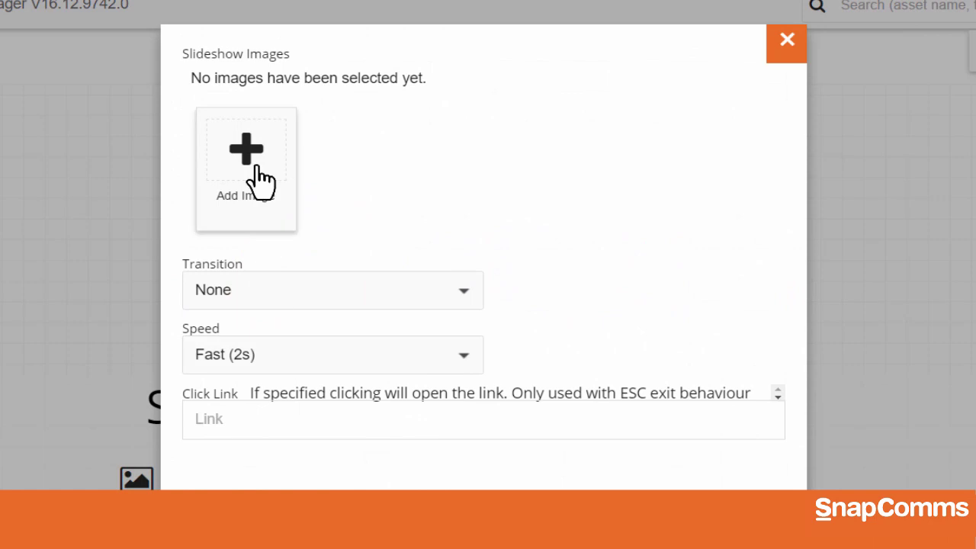
left_click(258, 169)
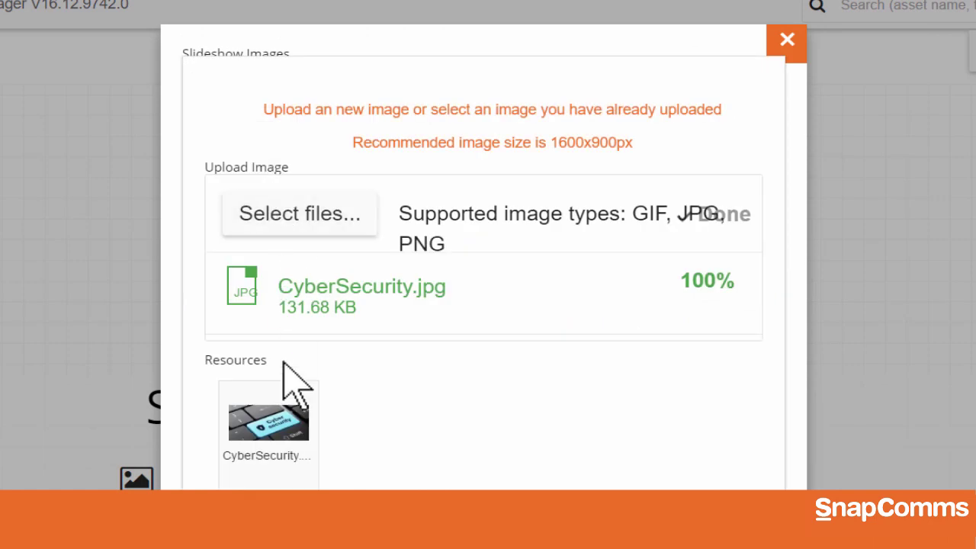
left_click(289, 433)
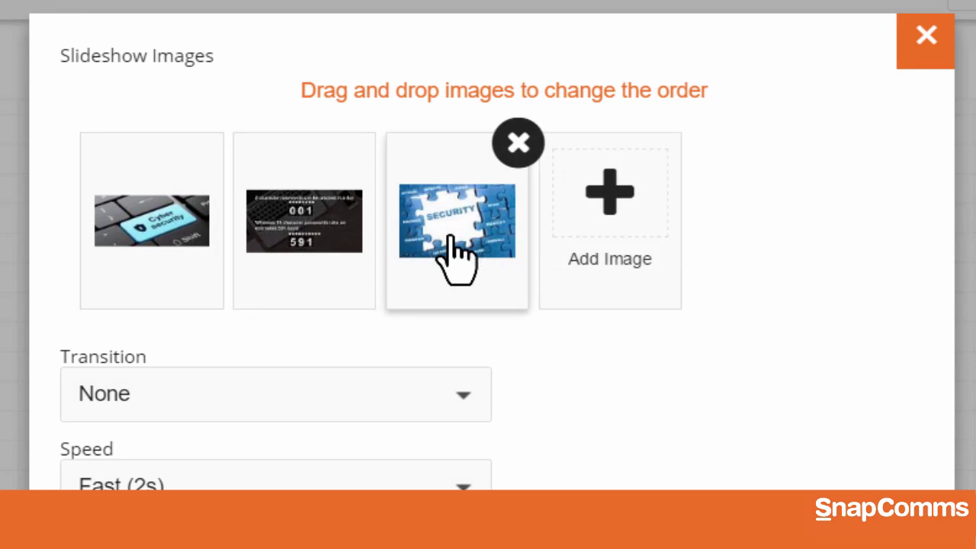
left_click_drag(450, 238, 146, 240)
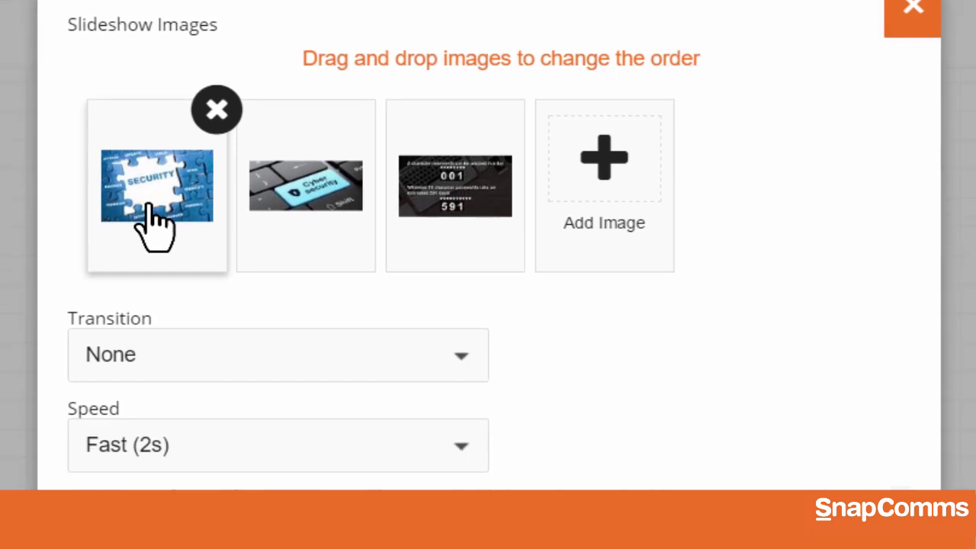
Set a Slide Left transition at Medium (5s) speed and apply the slideshow
left_click(241, 177)
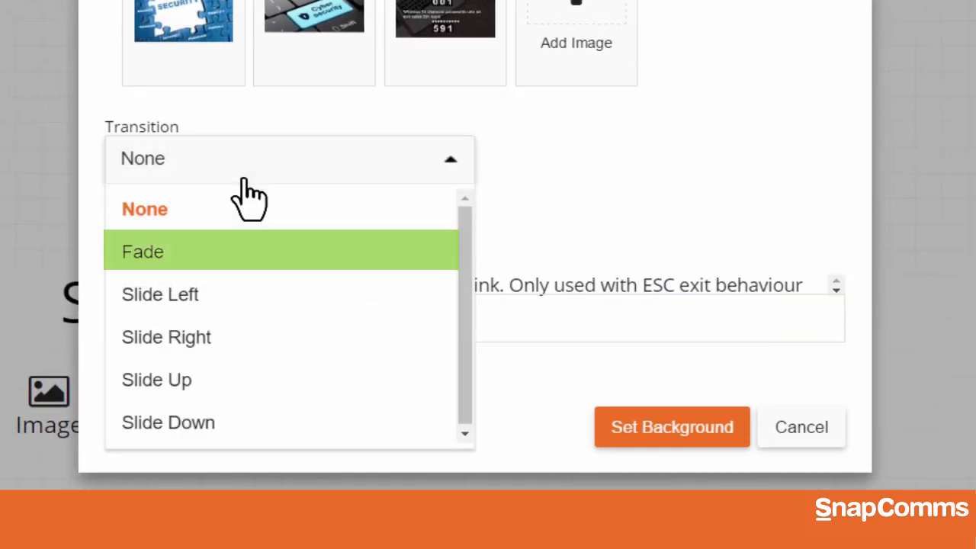
key("Down")
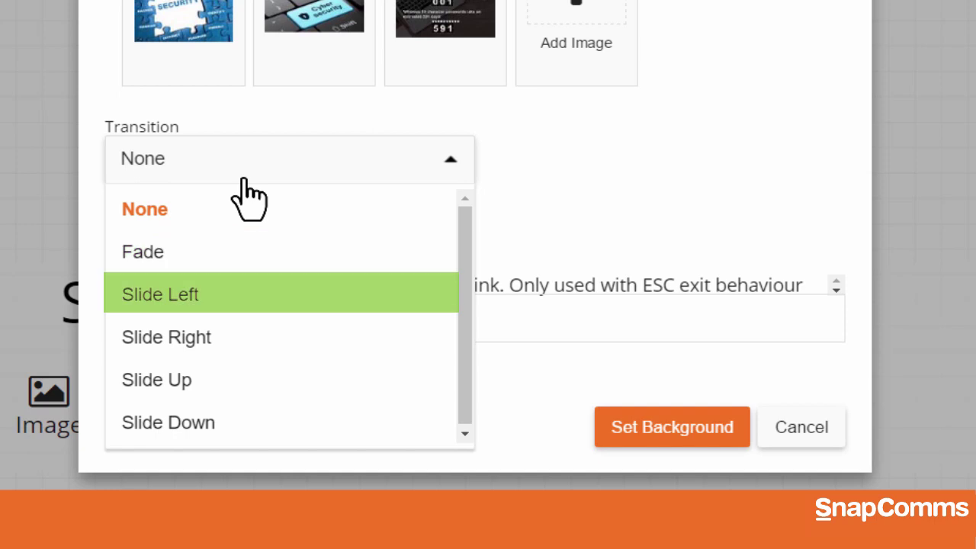
key("Down")
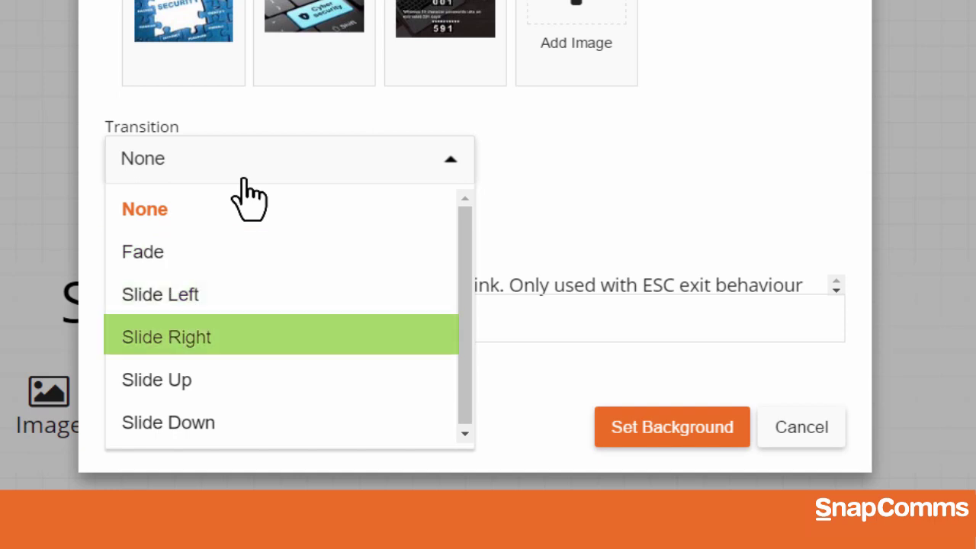
key("Down")
key("Down")
key("Return")
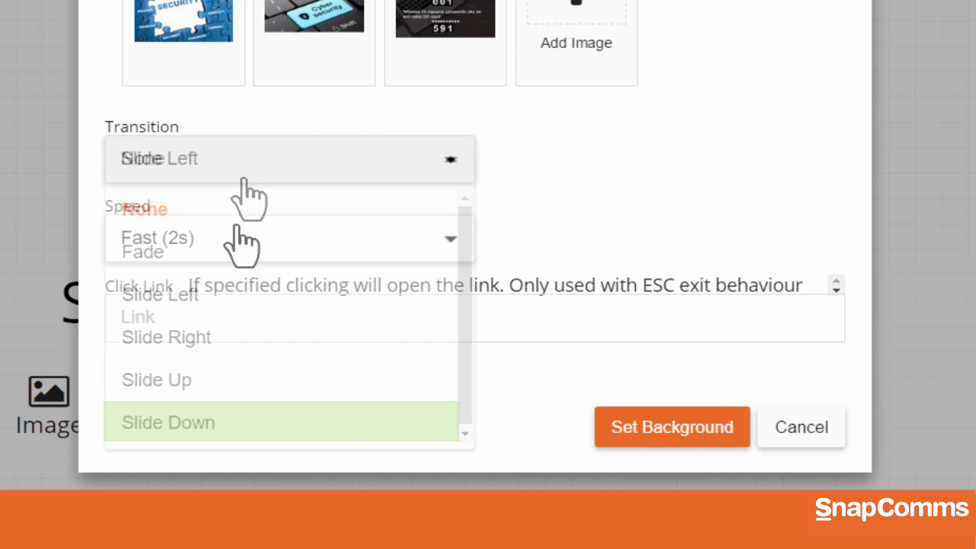
left_click(241, 243)
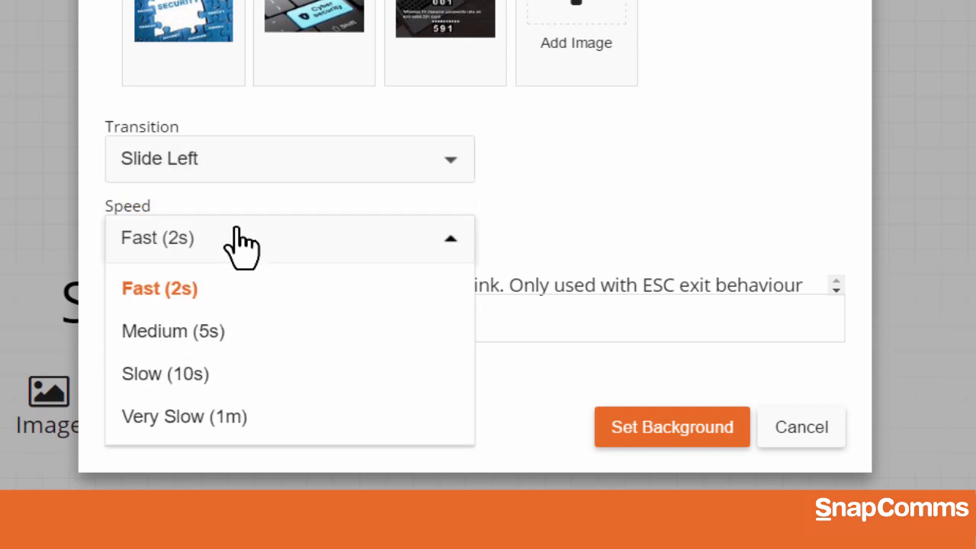
left_click(233, 331)
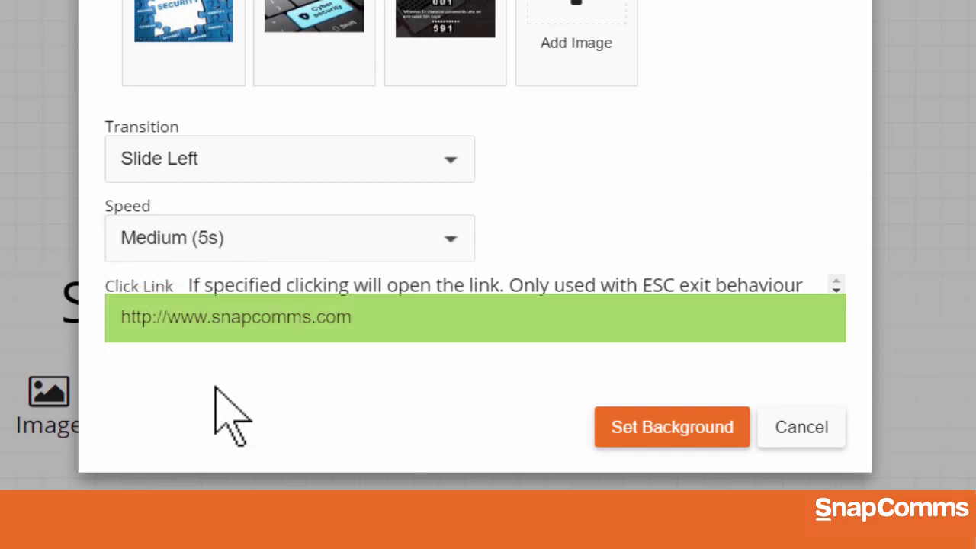
left_click(658, 448)
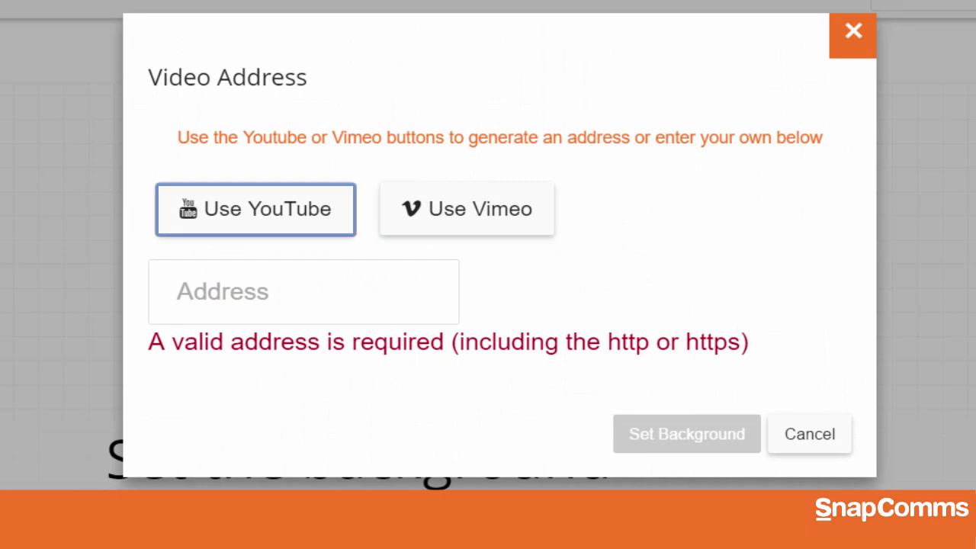
Pick Vimeo as the source for the new video screensaver
left_click(462, 210)
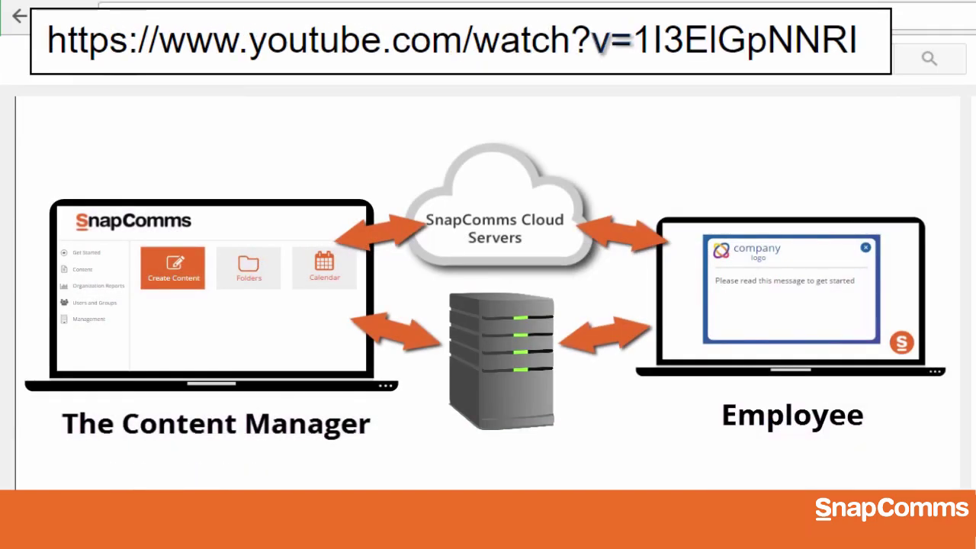
Select and copy the video ID 1I3ElGpNNRI from the YouTube address bar
left_click_drag(859, 40, 635, 40)
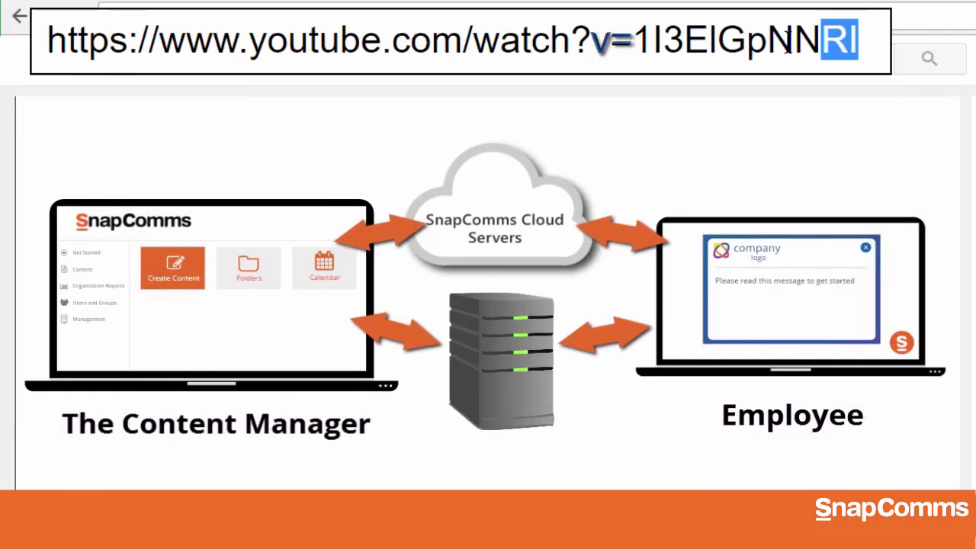
right_click(635, 40)
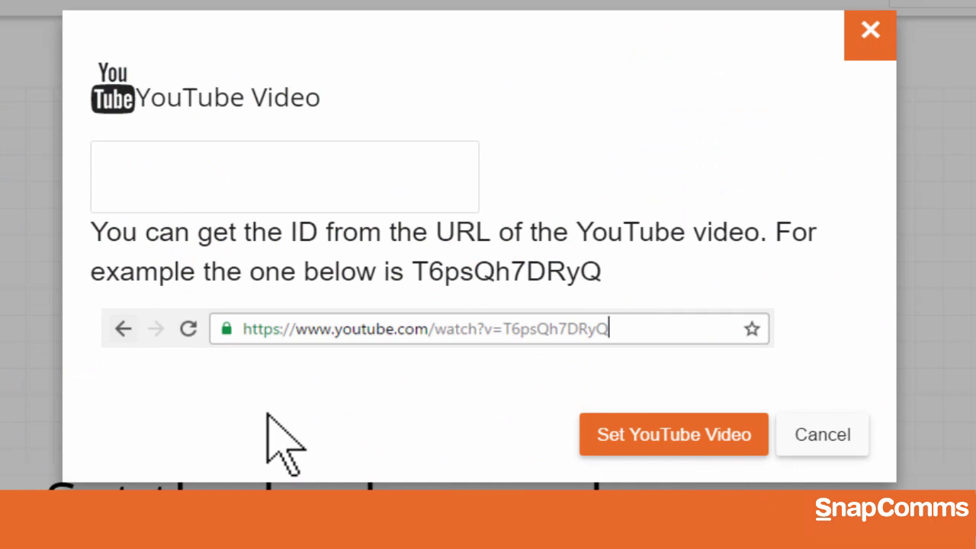
Make YouTube video 1I3ElGpNNRI the screensaver background and show its Screensaver display settings
type("1I3ElGpNNRI")
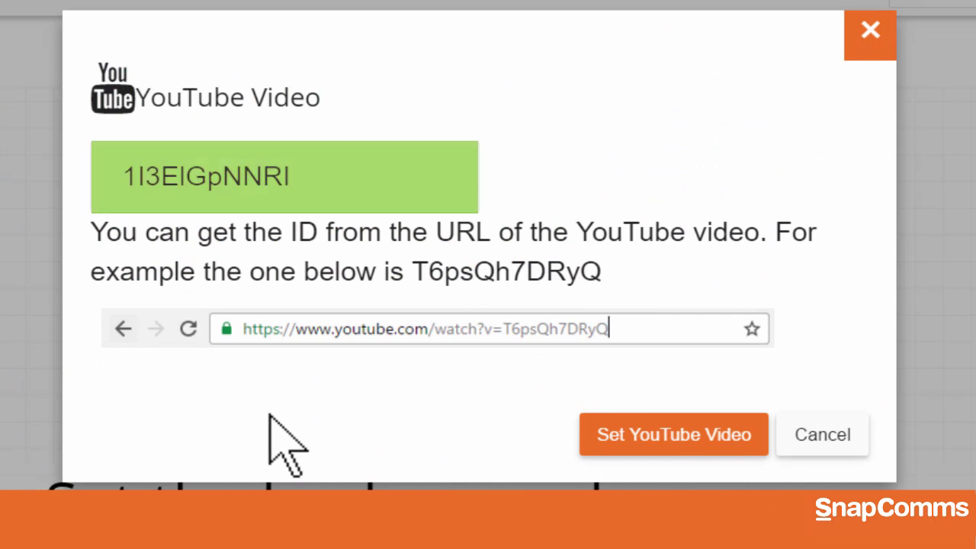
left_click(643, 438)
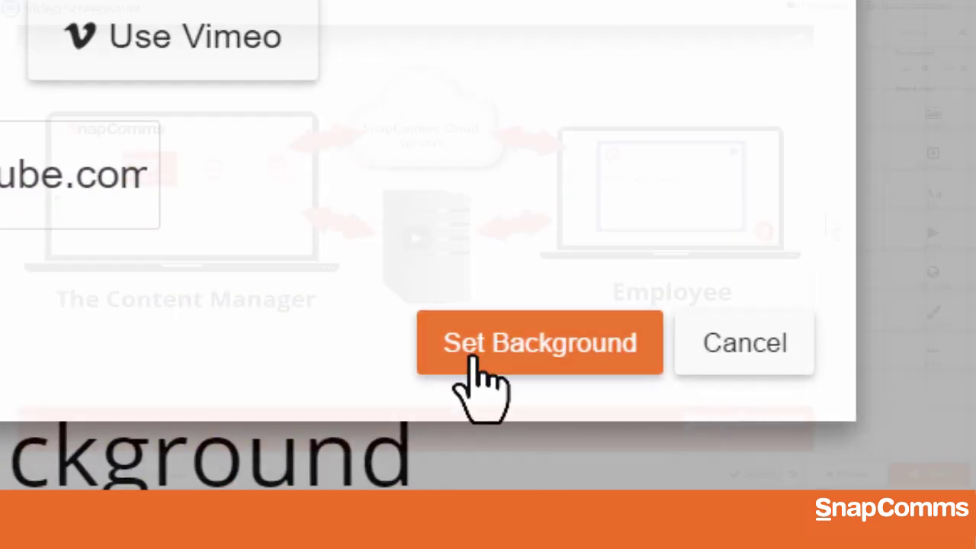
left_click(471, 357)
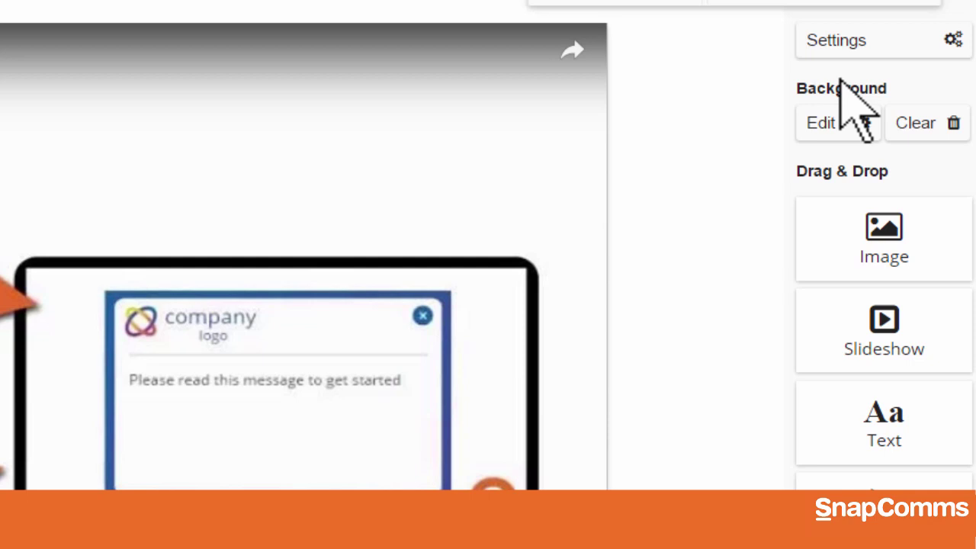
left_click(837, 42)
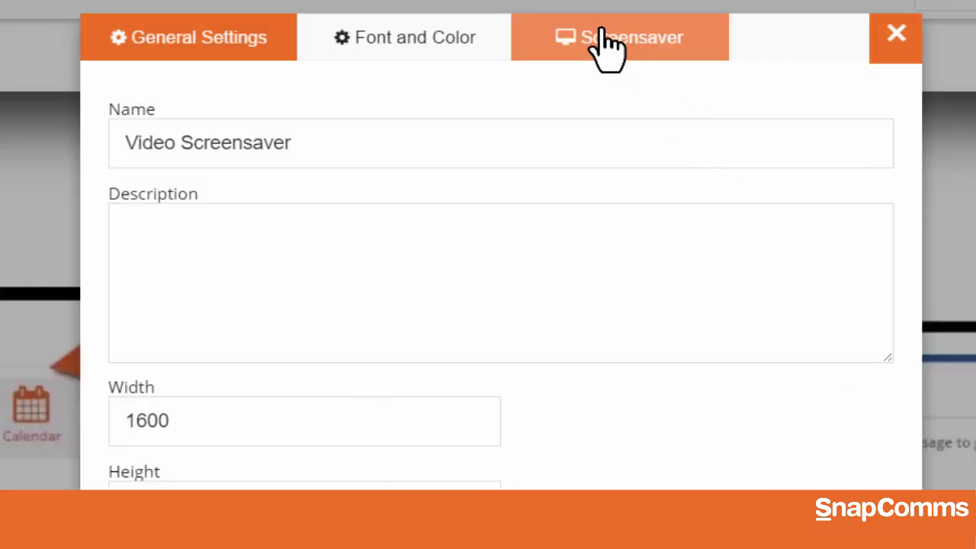
left_click(608, 41)
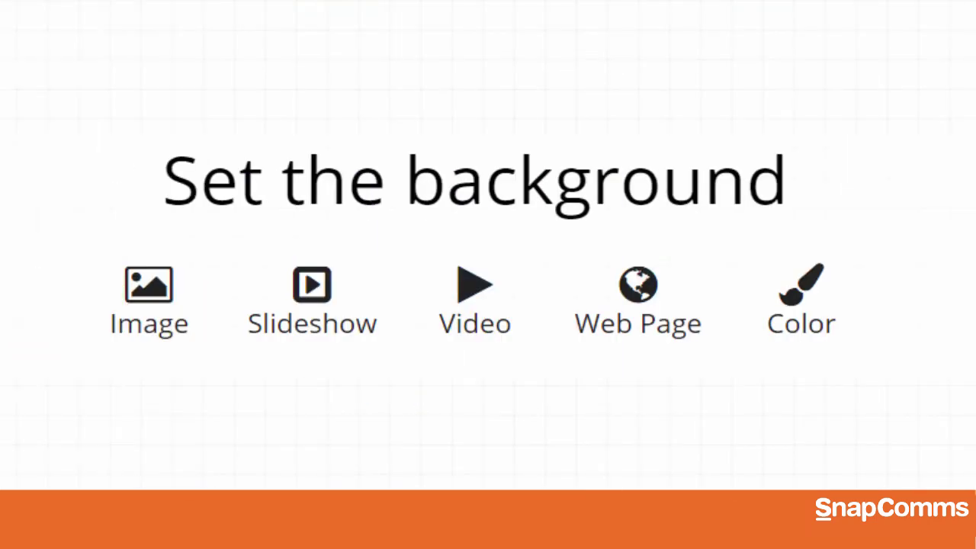
left_click(632, 340)
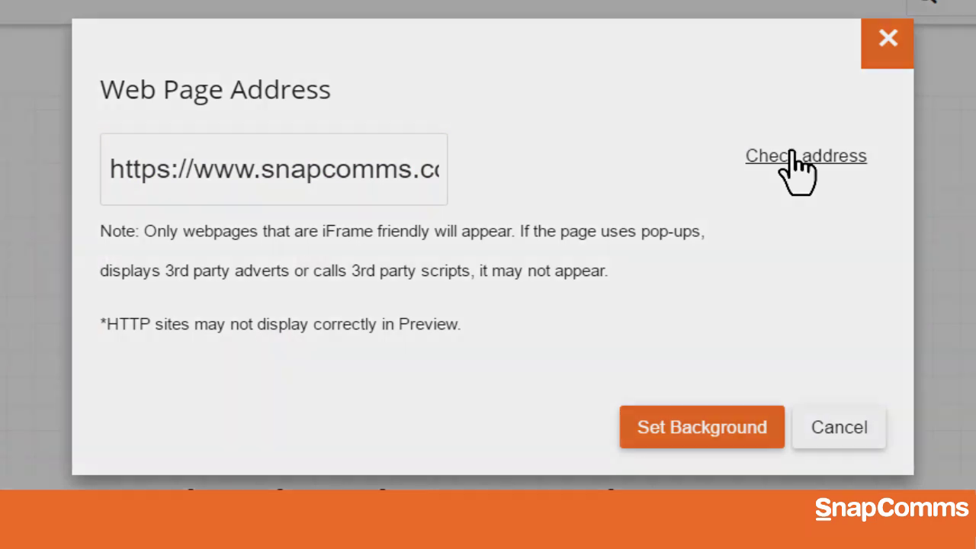
left_click(797, 160)
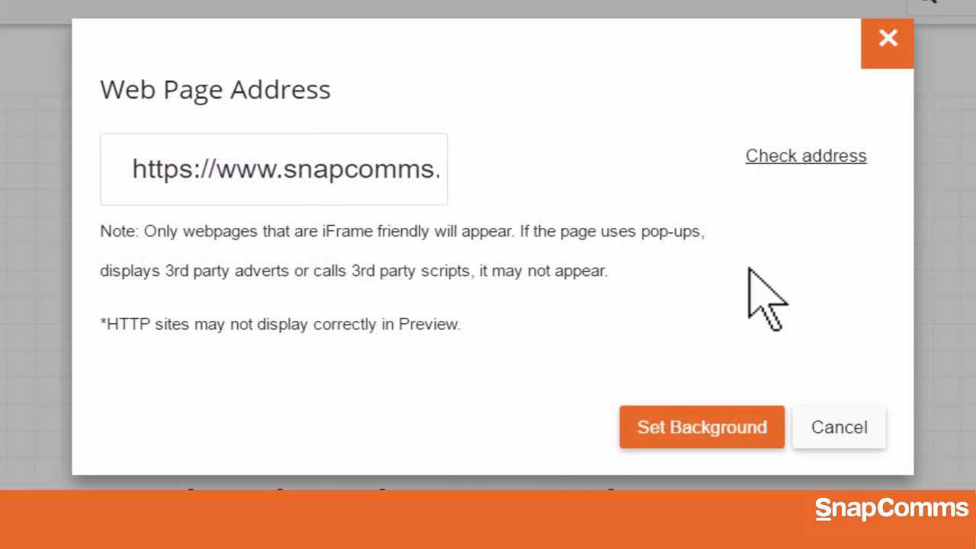
left_click(723, 431)
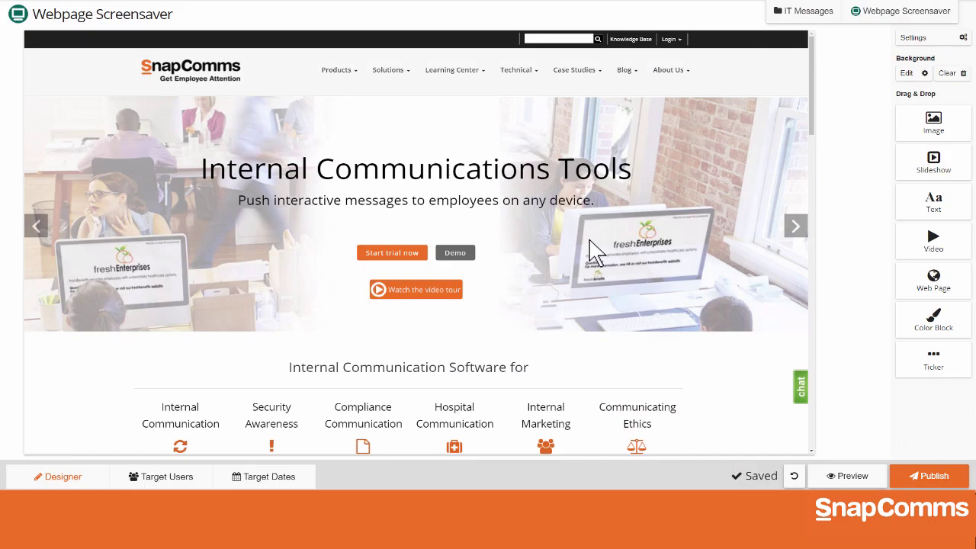